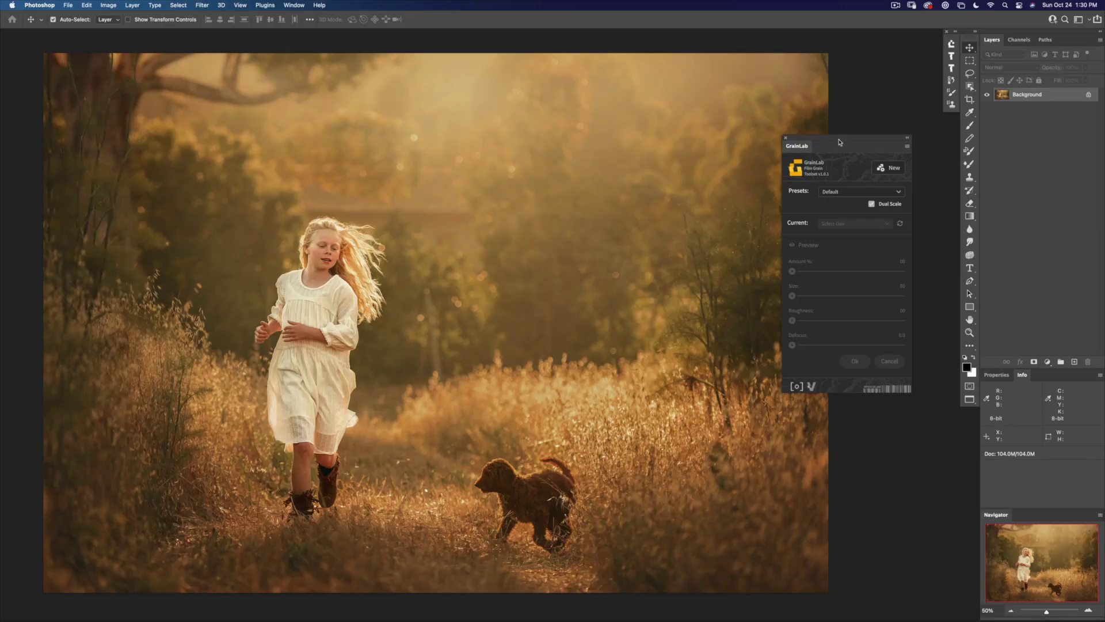
# Step: Move the floating GrainLab panel slightly lower beside the canvas
pyautogui.moveTo(840, 142); pyautogui.dragTo(838, 151)
# Step: Create a default GrainLab 01 grain group, then zoom and pan to the girl's hair and face
pyautogui.click(893, 179)
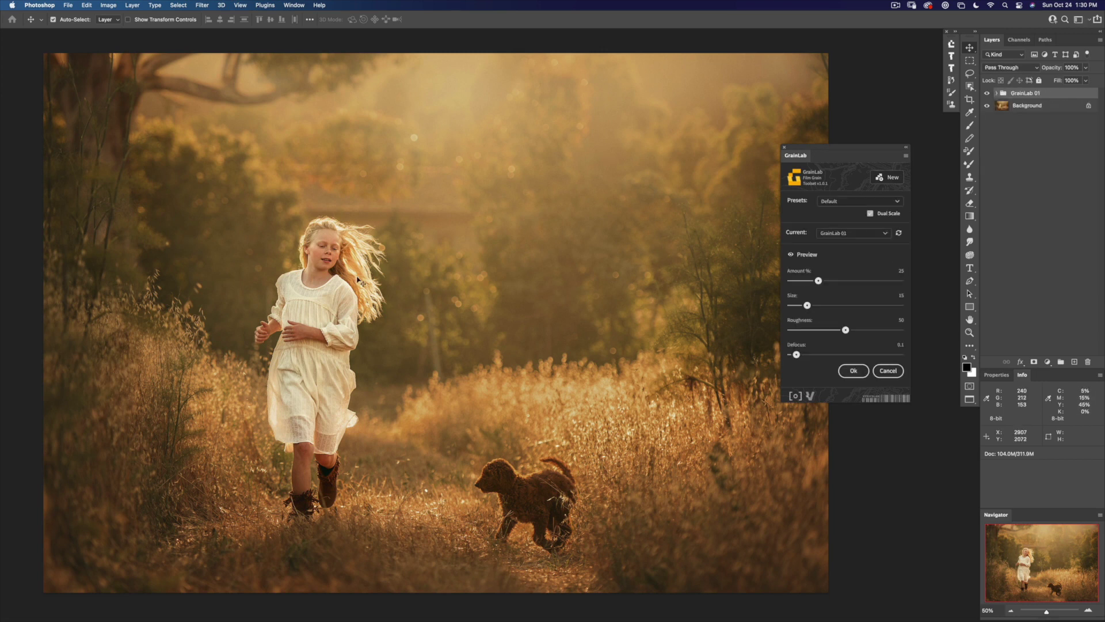
pyautogui.scroll(1, 359, 281)
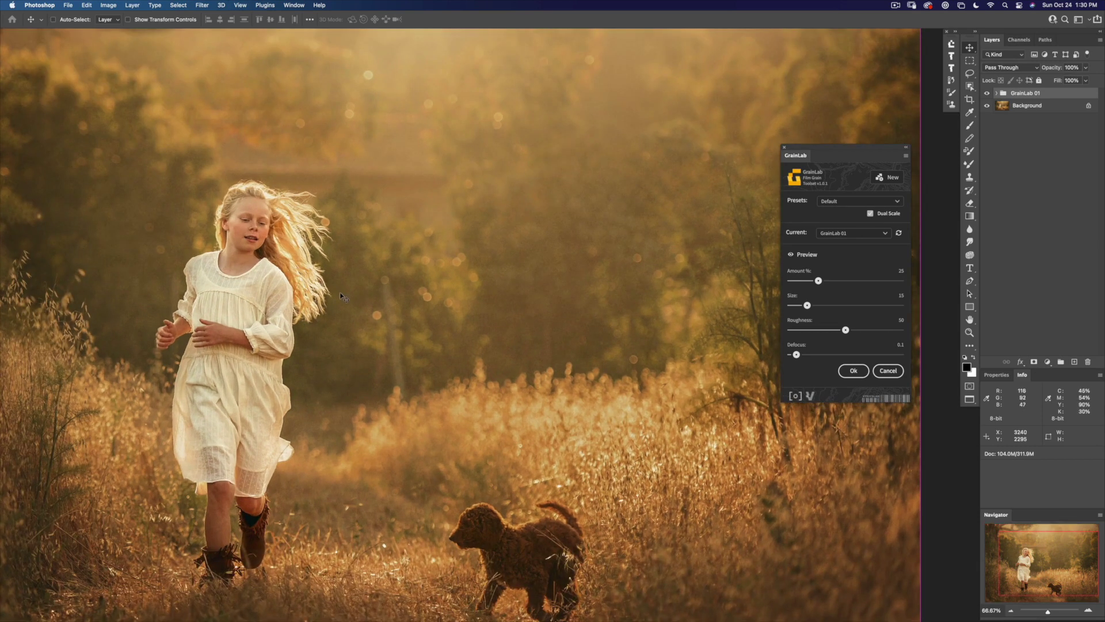
pyautogui.scroll(1, 331, 296)
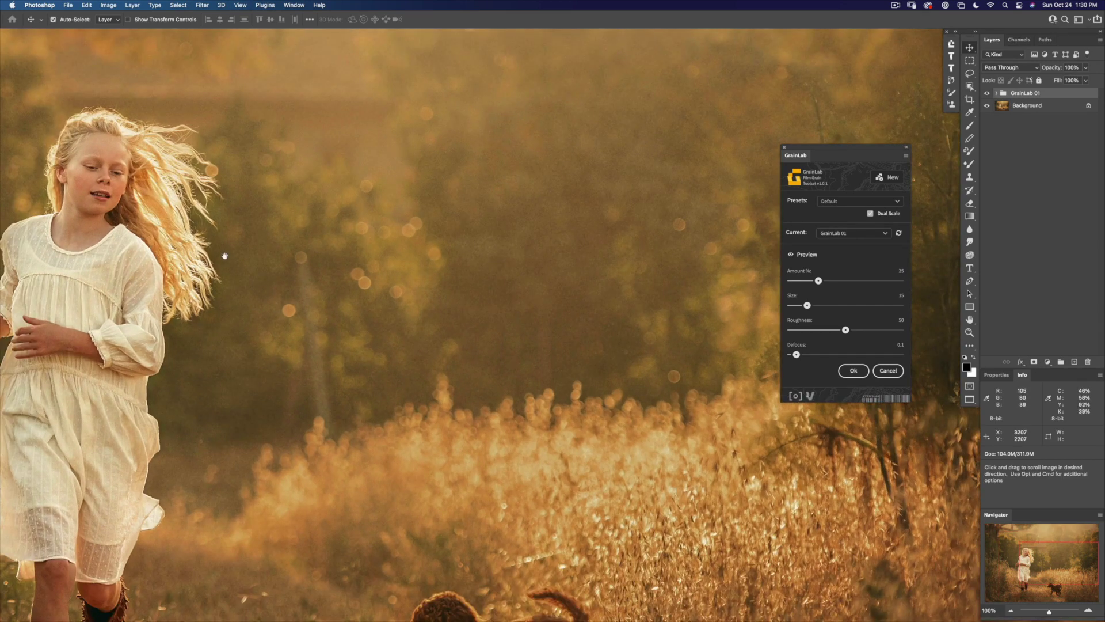
pyautogui.moveTo(328, 221); pyautogui.dragTo(476, 299)
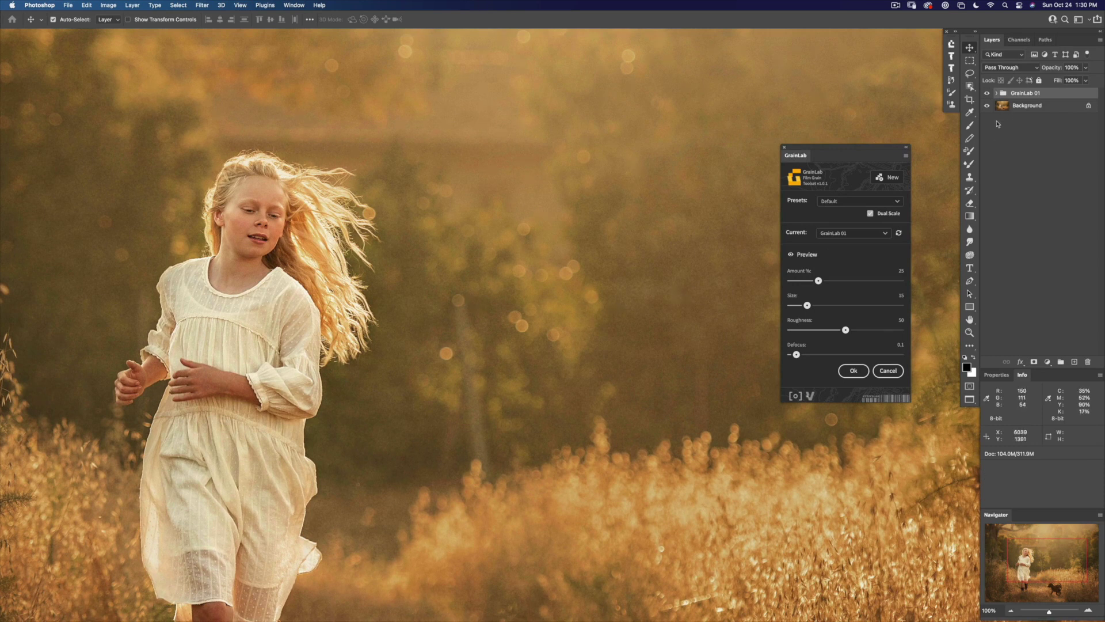
pyautogui.click(988, 93)
pyautogui.click(988, 94)
pyautogui.click(988, 94)
pyautogui.click(988, 94)
pyautogui.click(988, 94)
pyautogui.click(988, 94)
pyautogui.click(988, 94)
pyautogui.click(988, 94)
pyautogui.click(988, 94)
pyautogui.click(988, 94)
pyautogui.click(988, 94)
pyautogui.click(988, 94)
pyautogui.click(988, 94)
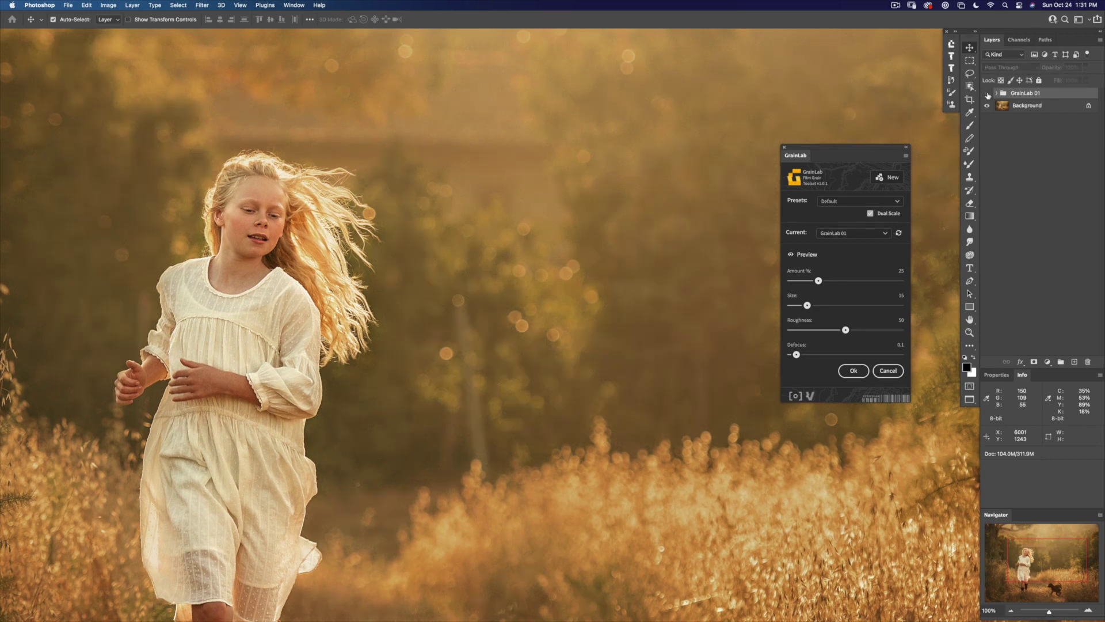
pyautogui.click(988, 94)
pyautogui.press('super+equal')
pyautogui.moveTo(300, 299); pyautogui.dragTo(578, 278)
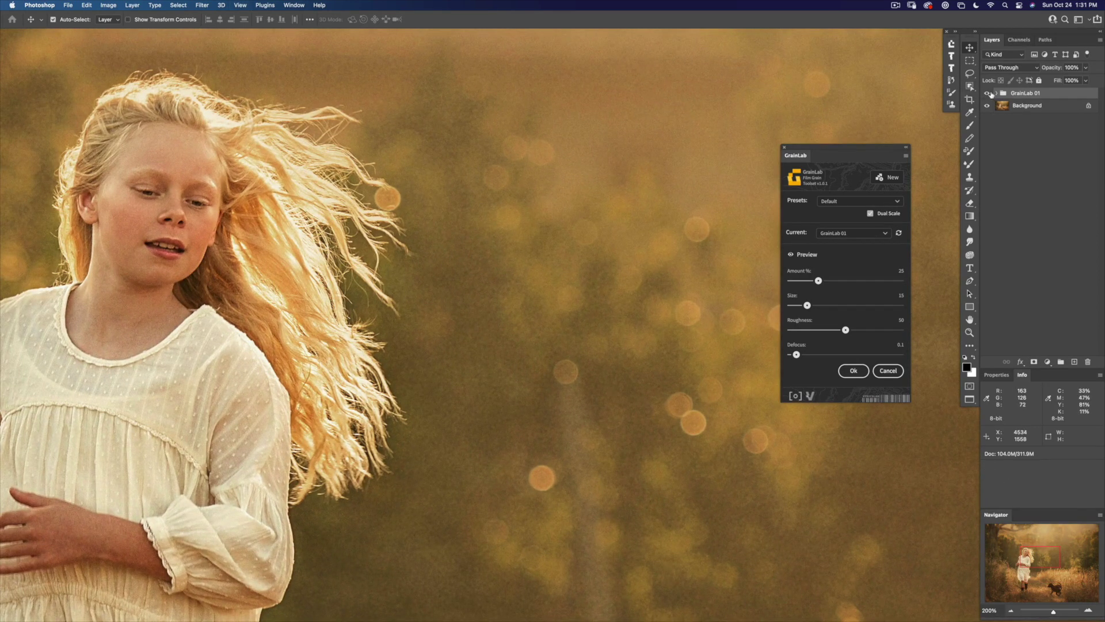
pyautogui.click(988, 93)
pyautogui.click(988, 93)
pyautogui.click(898, 202)
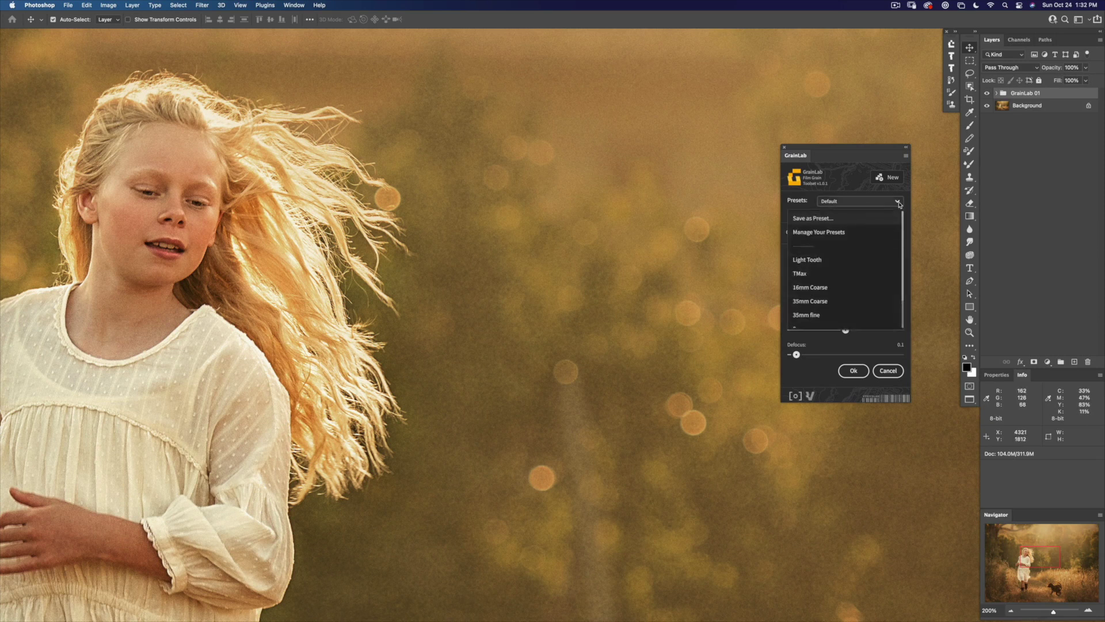
# Step: Try the Light Tooth preset, compare it via the eye toggle, then switch to TMax
pyautogui.click(826, 261)
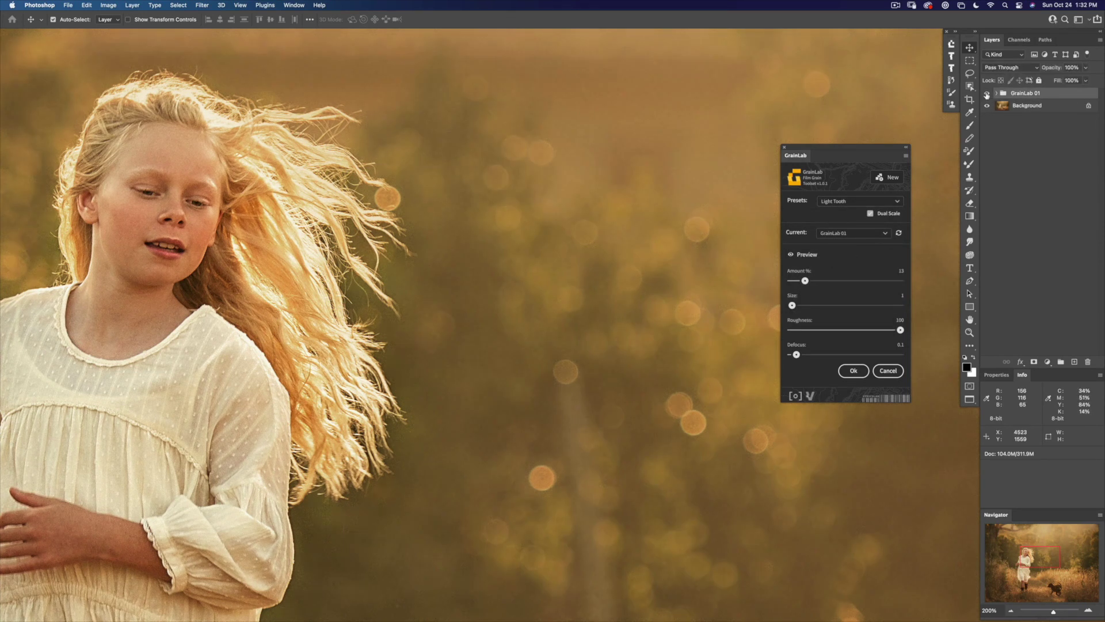
pyautogui.click(987, 94)
pyautogui.click(987, 94)
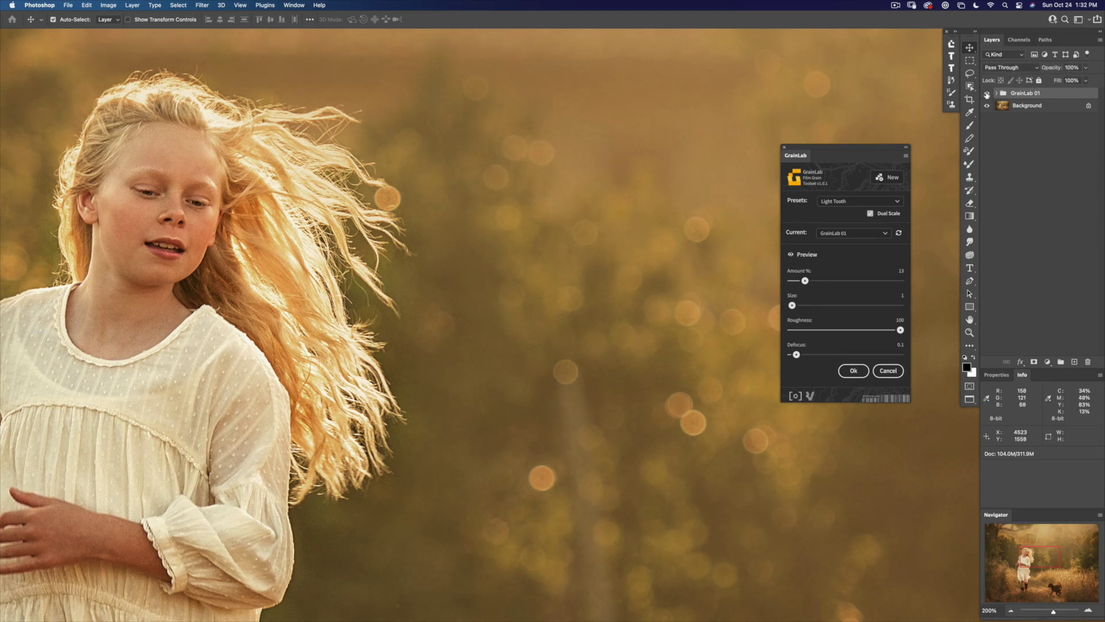
pyautogui.click(886, 202)
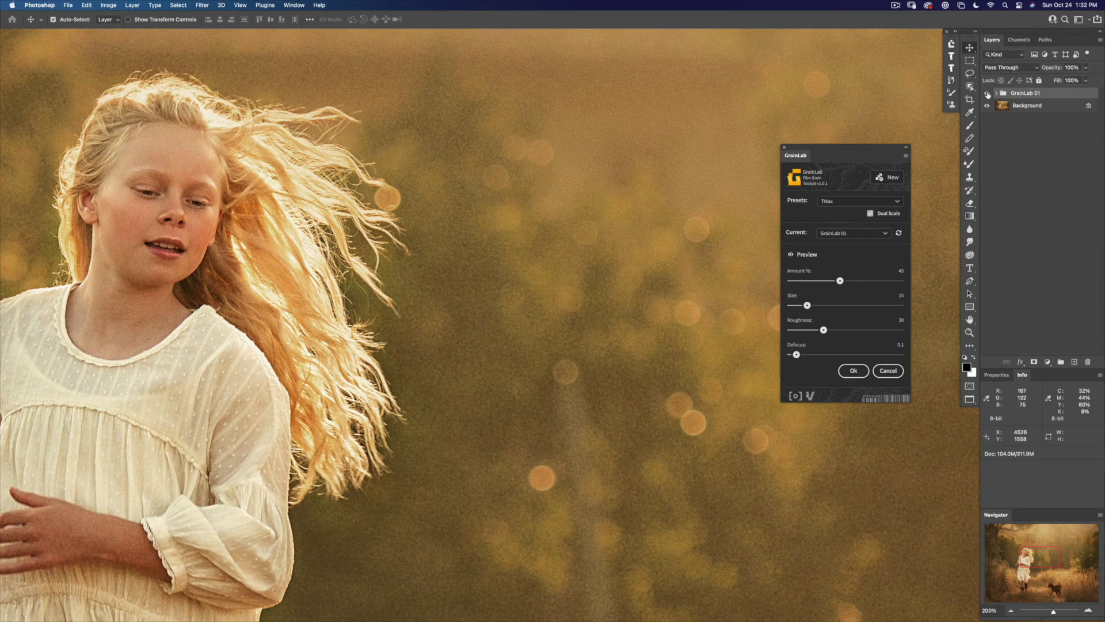
pyautogui.click(988, 94)
pyautogui.click(988, 94)
pyautogui.click(872, 215)
pyautogui.click(871, 214)
pyautogui.click(996, 93)
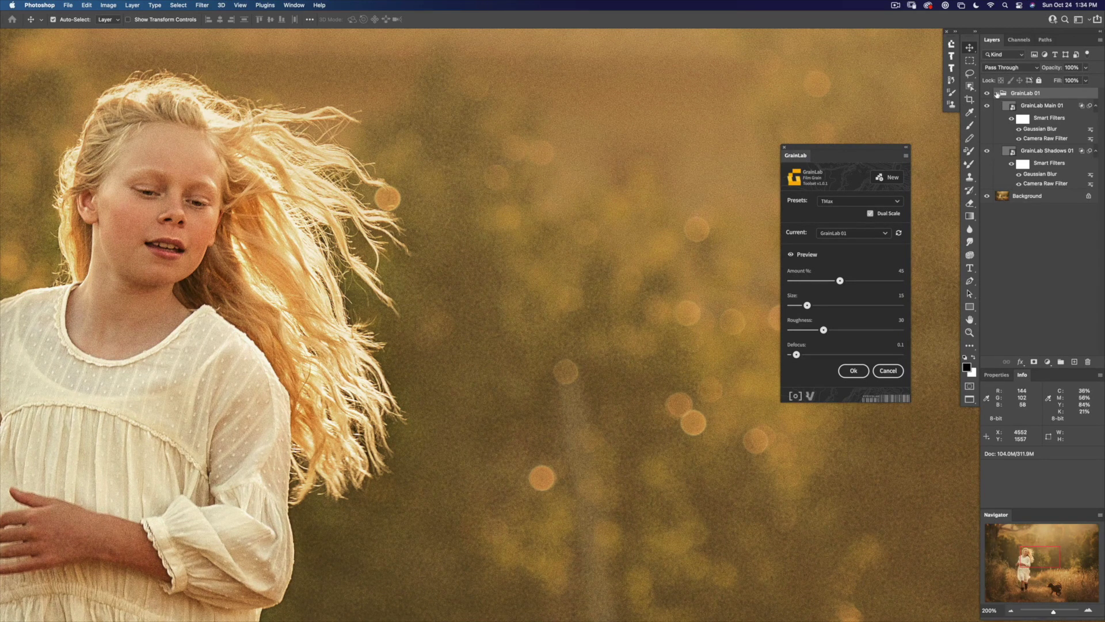
# Step: Collapse and cancel the TMax grain group, then create a fresh GrainLab 01 group
pyautogui.click(997, 93)
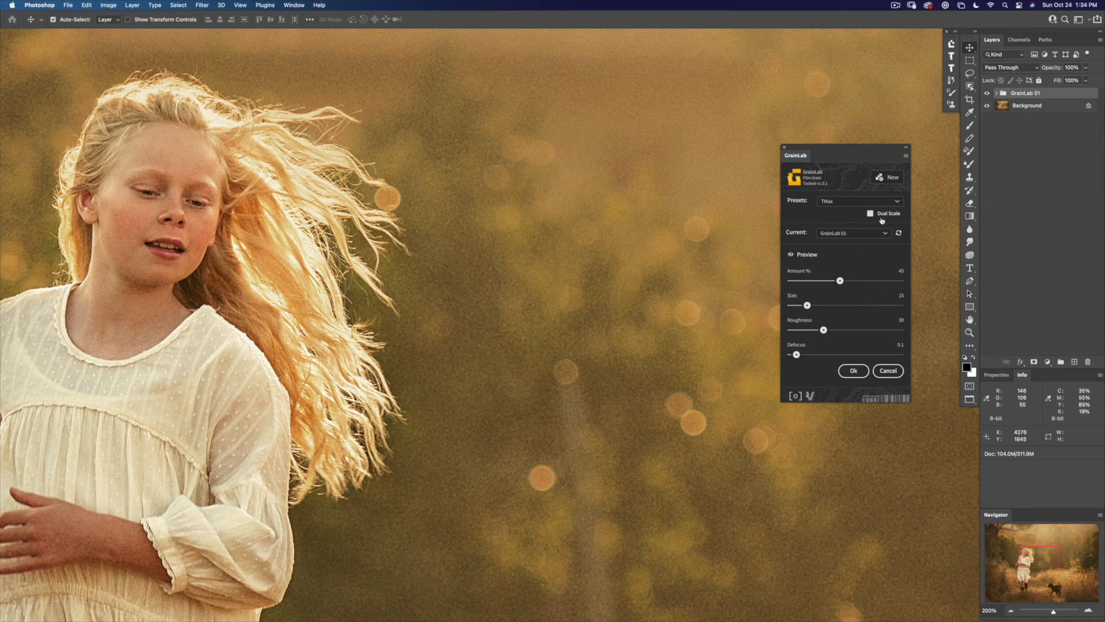
pyautogui.click(888, 371)
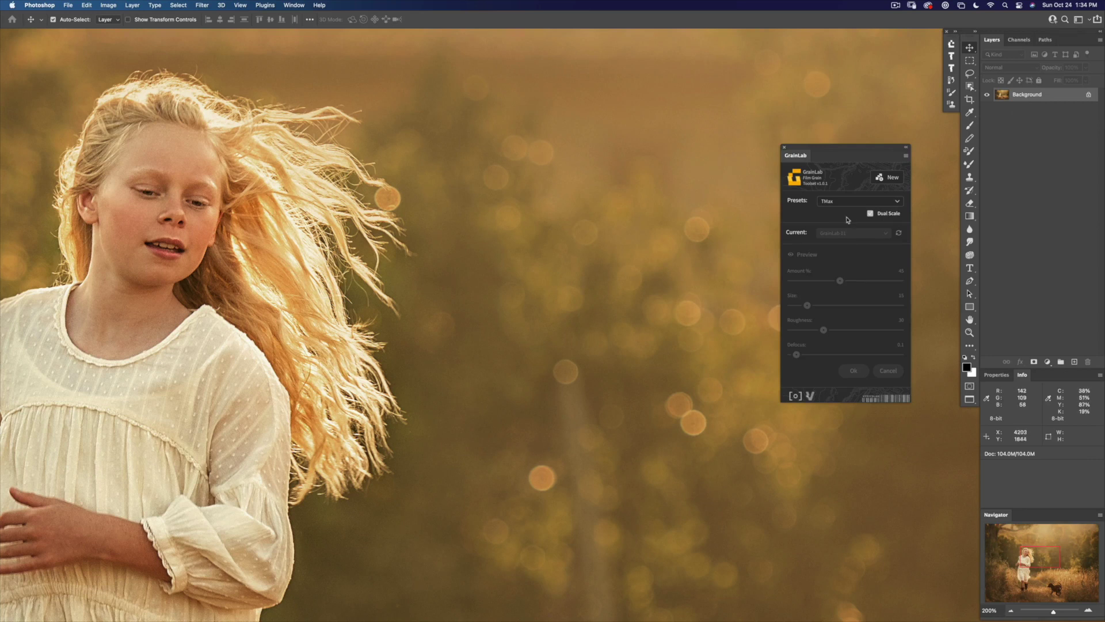
pyautogui.click(885, 181)
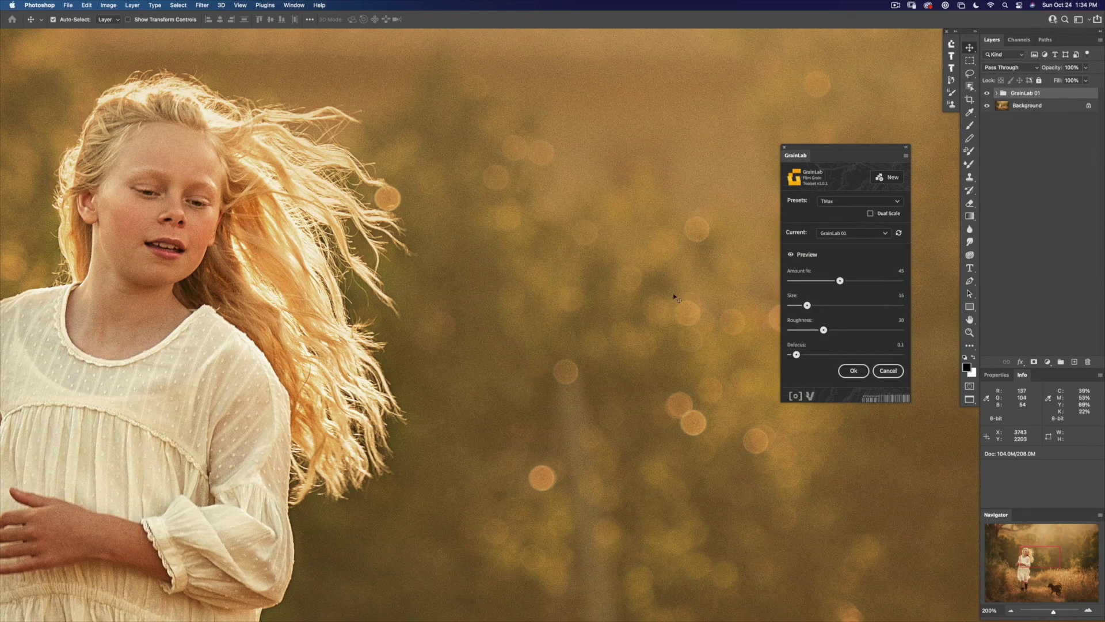
# Step: Try the 16mm Coarse and 35mm Coarse presets, compare with the eye toggle, then pick 35mm fine
pyautogui.click(887, 234)
pyautogui.click(888, 234)
pyautogui.click(898, 202)
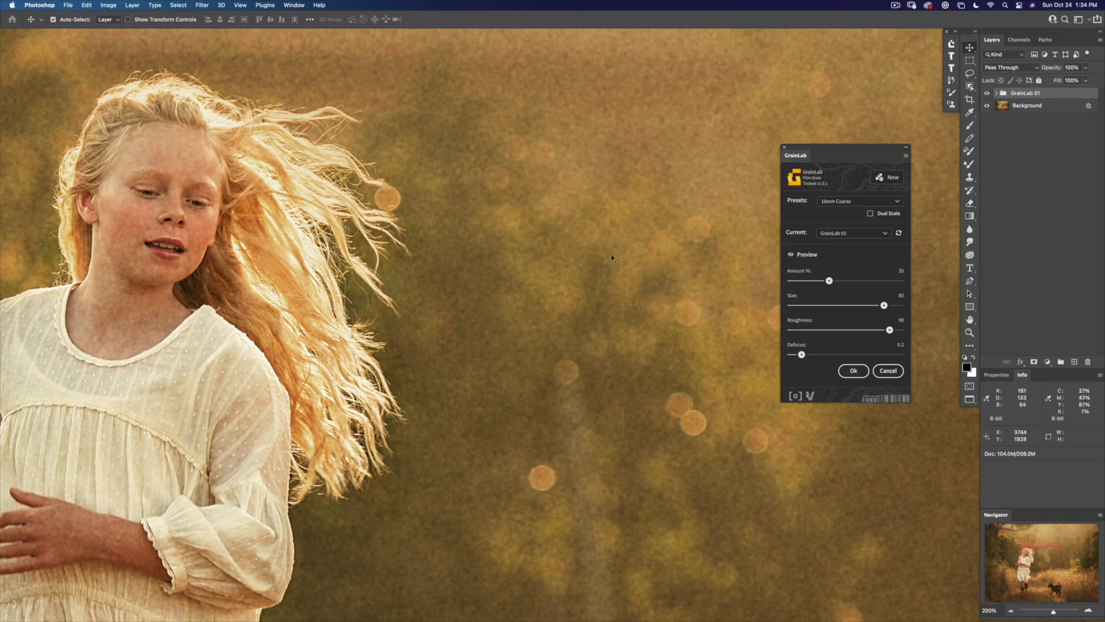
pyautogui.click(899, 205)
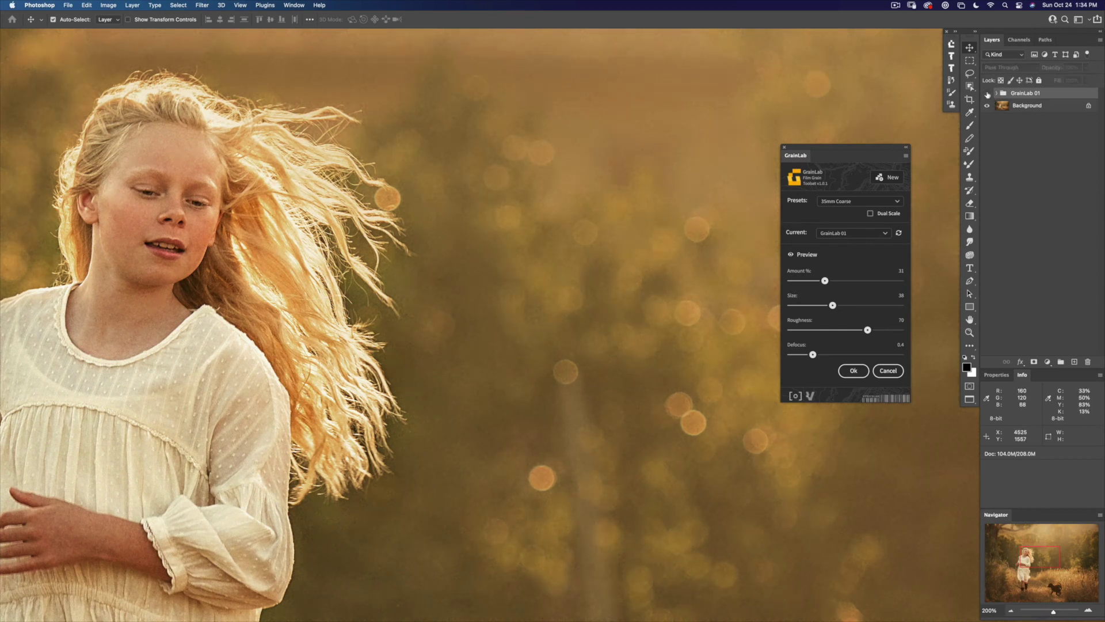
pyautogui.click(987, 94)
pyautogui.click(987, 93)
pyautogui.click(896, 201)
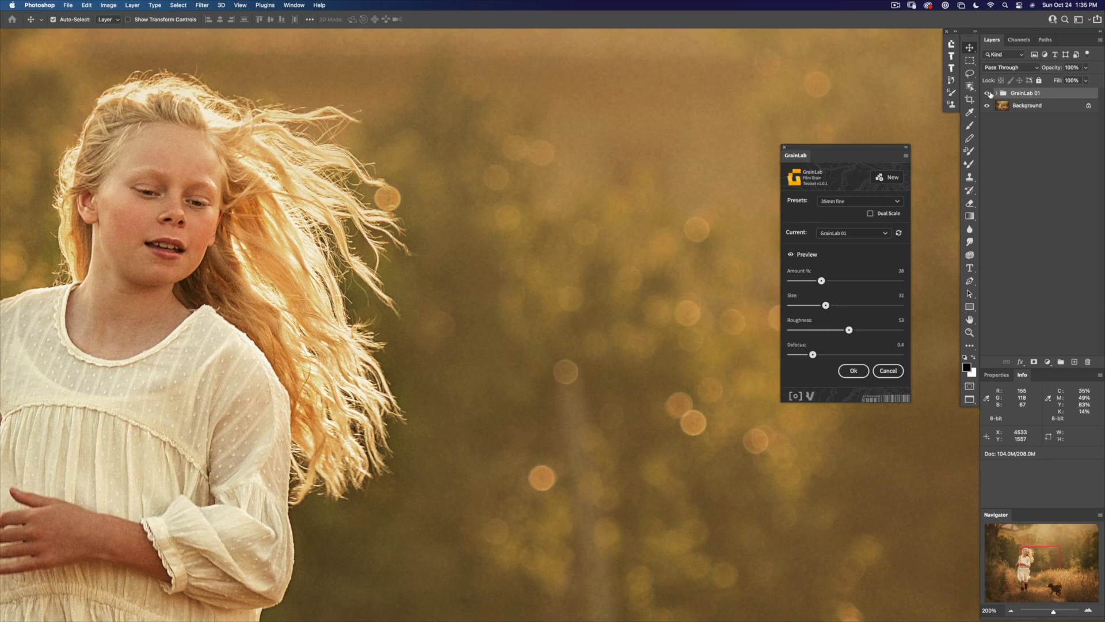
pyautogui.click(901, 202)
# Step: Select the 8mm preset and lower its grain Size from 100 to 50
pyautogui.scroll(-2, 812, 290)
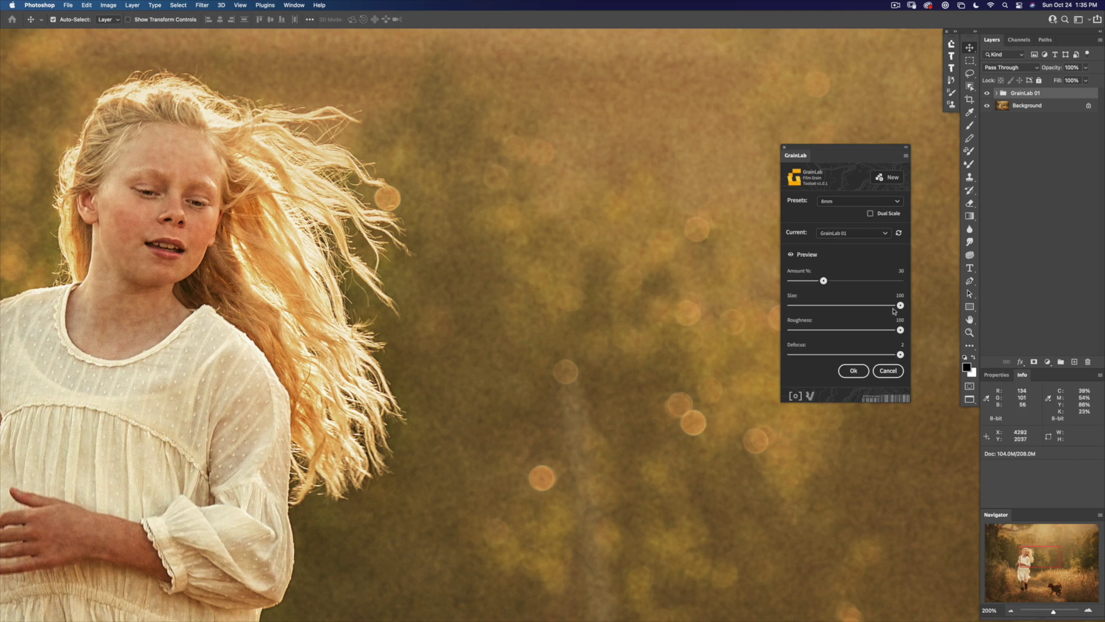
pyautogui.moveTo(901, 306); pyautogui.dragTo(847, 311)
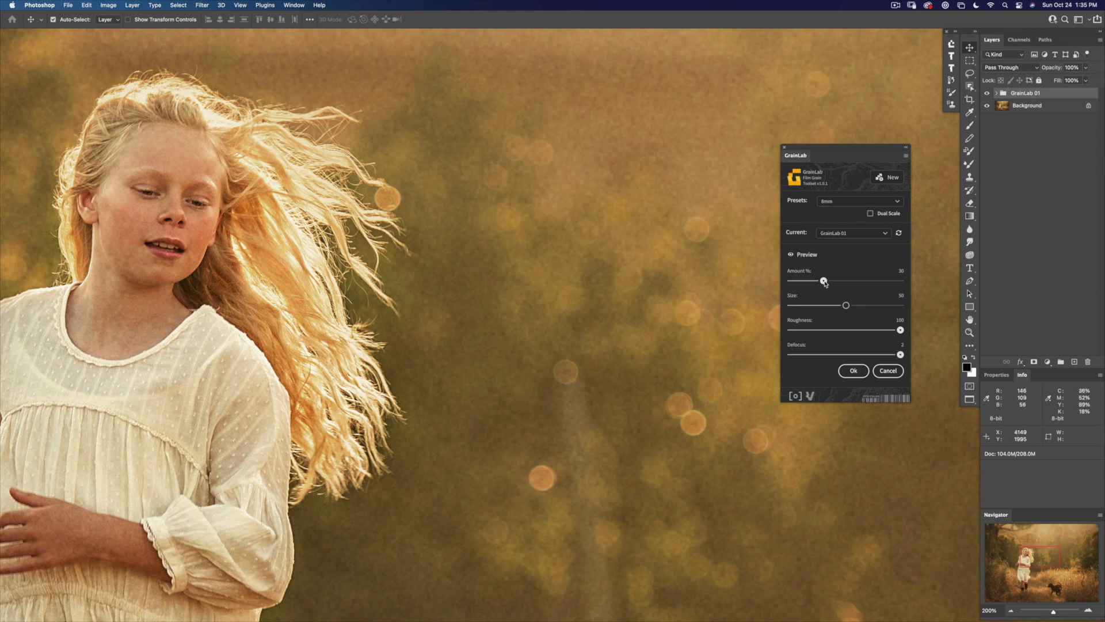
# Step: Tune the 8mm grain to Amount 53, Size 25, Roughness 69, Defocus 1 and apply it
pyautogui.moveTo(825, 282); pyautogui.dragTo(813, 282)
pyautogui.moveTo(902, 332); pyautogui.dragTo(868, 332)
pyautogui.moveTo(845, 306); pyautogui.dragTo(818, 306)
pyautogui.moveTo(901, 354); pyautogui.dragTo(846, 355)
pyautogui.moveTo(813, 280); pyautogui.dragTo(850, 282)
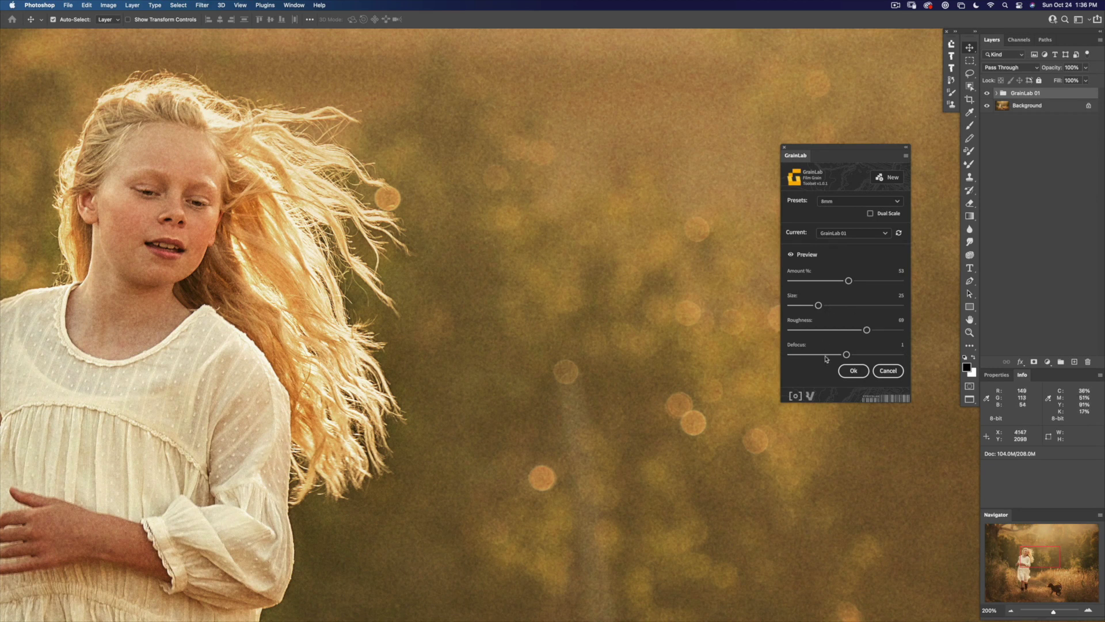
pyautogui.click(854, 371)
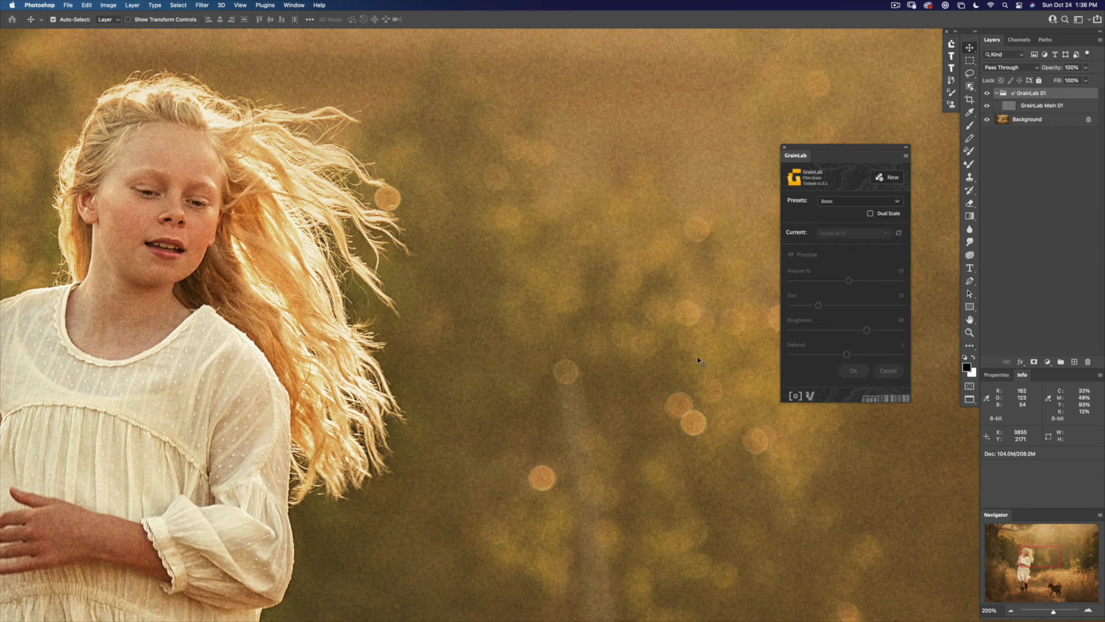
# Step: Collapse the 8mm group and add a second grain group with the Light Tooth preset
pyautogui.click(996, 93)
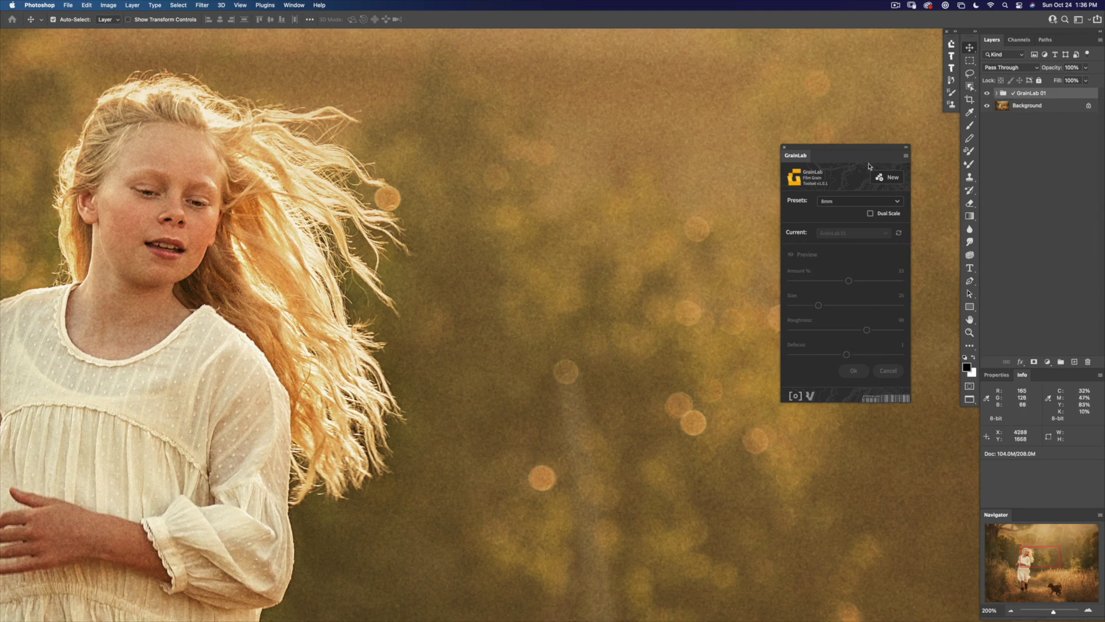
pyautogui.click(890, 202)
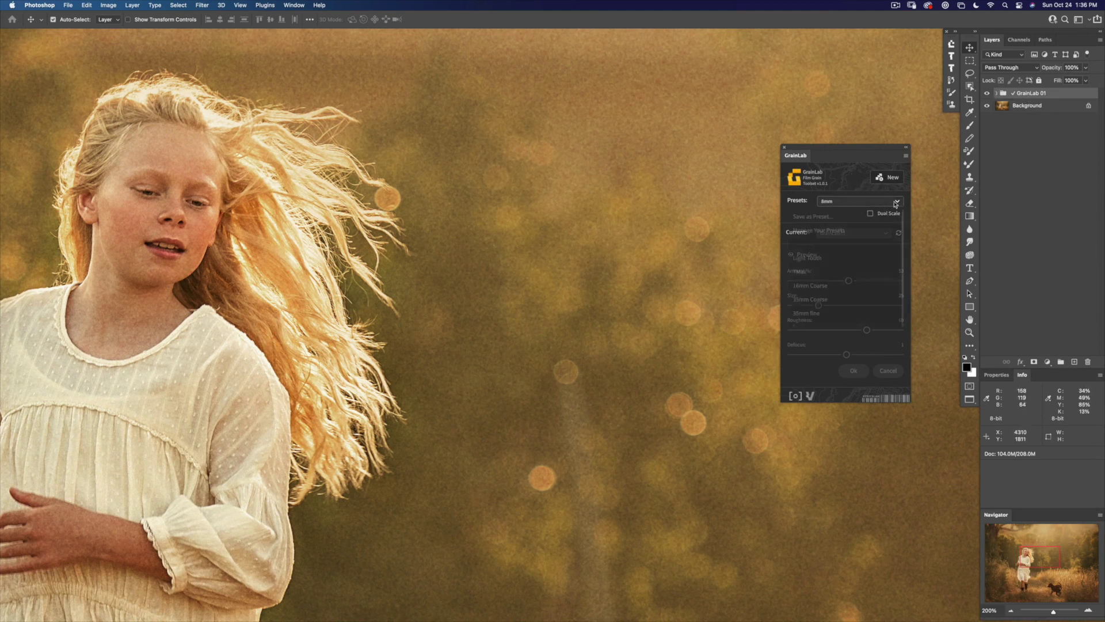
pyautogui.click(809, 259)
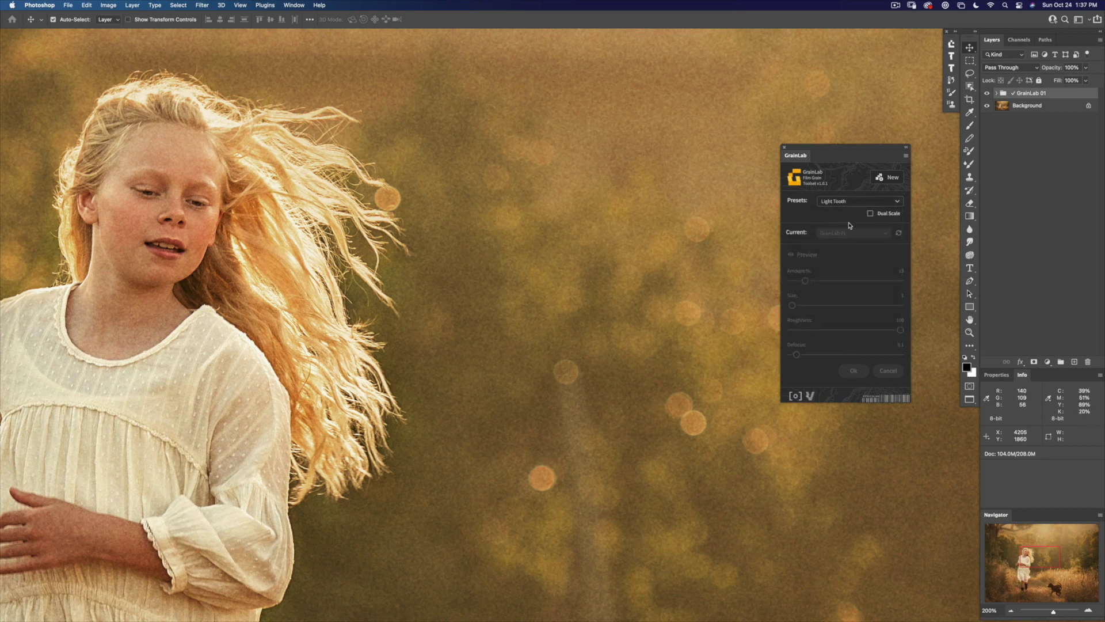
pyautogui.click(885, 180)
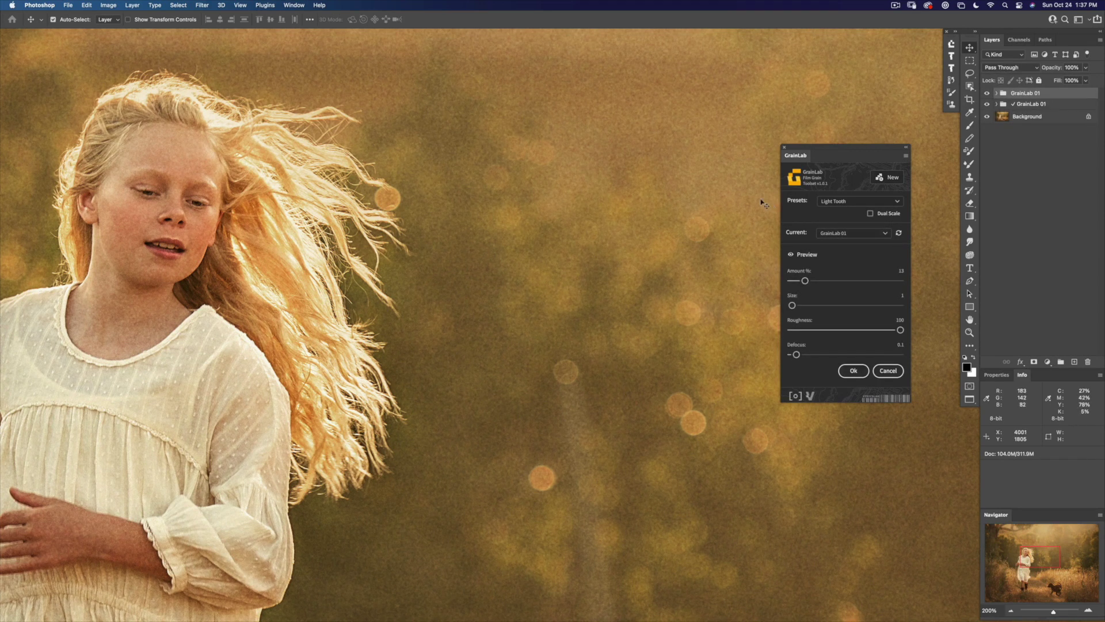
# Step: Compare the new Light Tooth group on and off, raise its Amount to 37, and apply it
pyautogui.click(988, 93)
pyautogui.click(988, 93)
pyautogui.click(987, 93)
pyautogui.click(988, 93)
pyautogui.click(988, 93)
pyautogui.click(988, 94)
pyautogui.moveTo(806, 281); pyautogui.dragTo(832, 282)
pyautogui.click(853, 371)
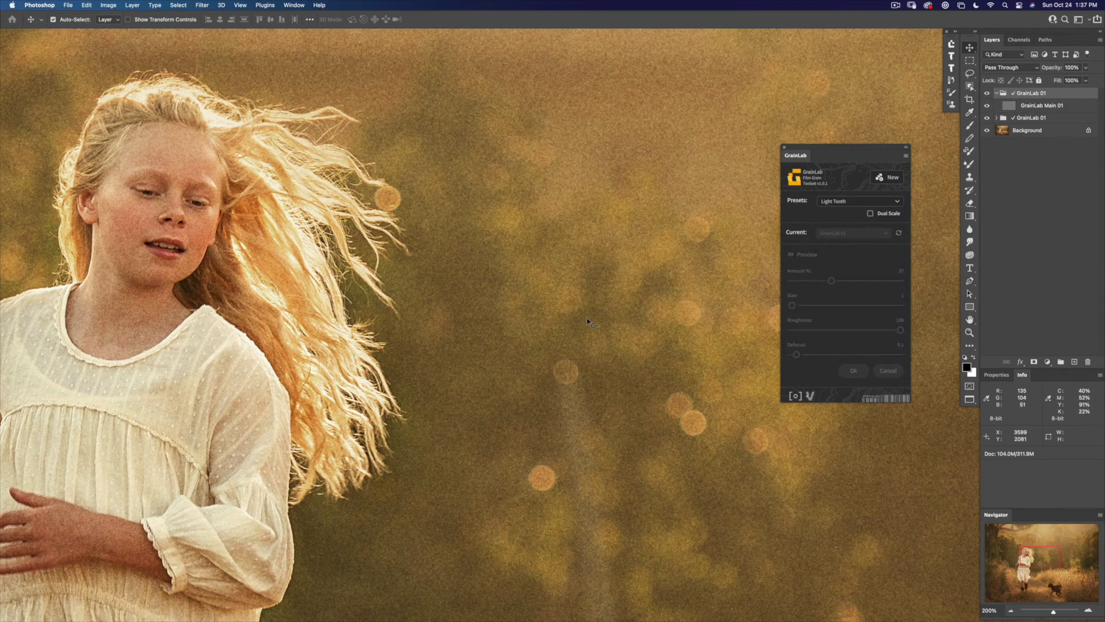
# Step: Compare both grain groups' visibility, then lower the Light Tooth group's opacity to 48%
pyautogui.click(988, 94)
pyautogui.click(989, 94)
pyautogui.click(987, 118)
pyautogui.click(997, 94)
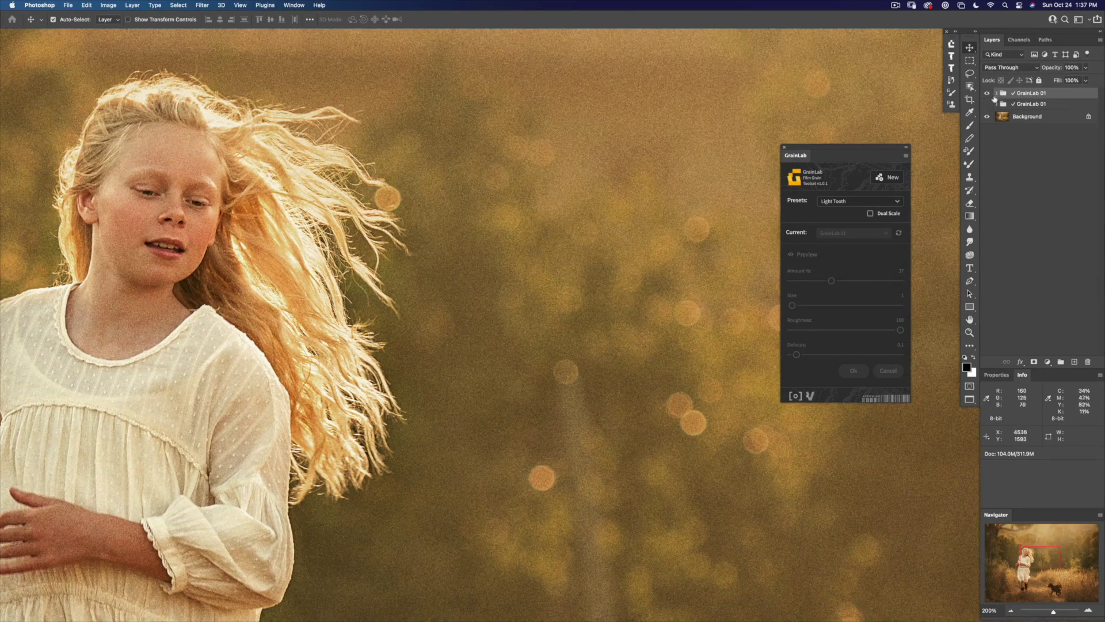
pyautogui.click(988, 105)
pyautogui.click(988, 94)
pyautogui.click(990, 94)
pyautogui.click(989, 95)
pyautogui.moveTo(1056, 69); pyautogui.dragTo(1034, 72)
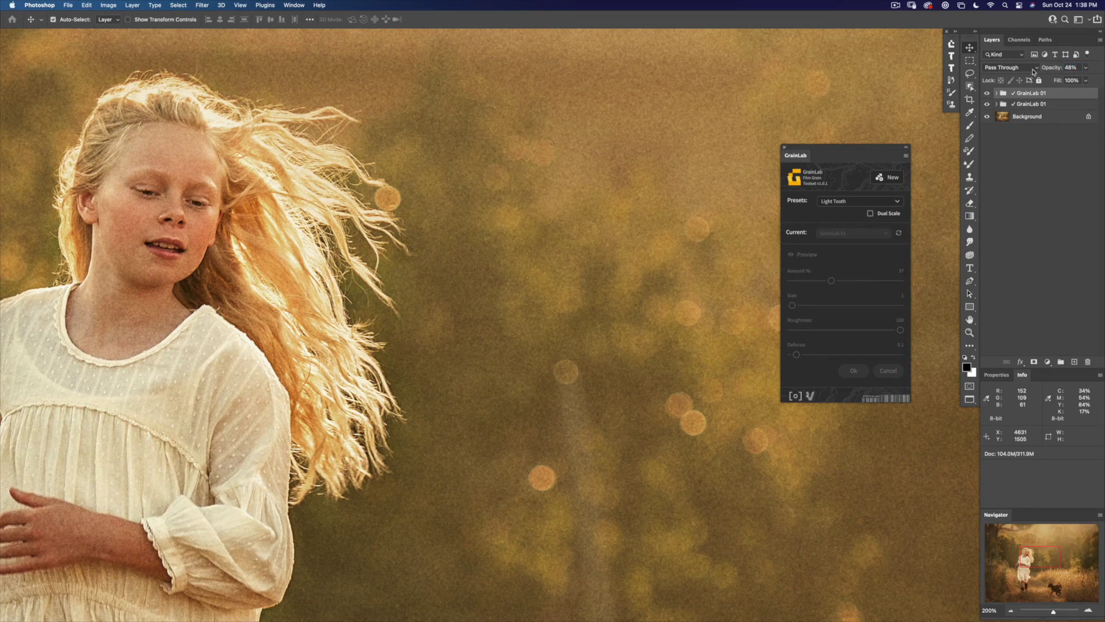